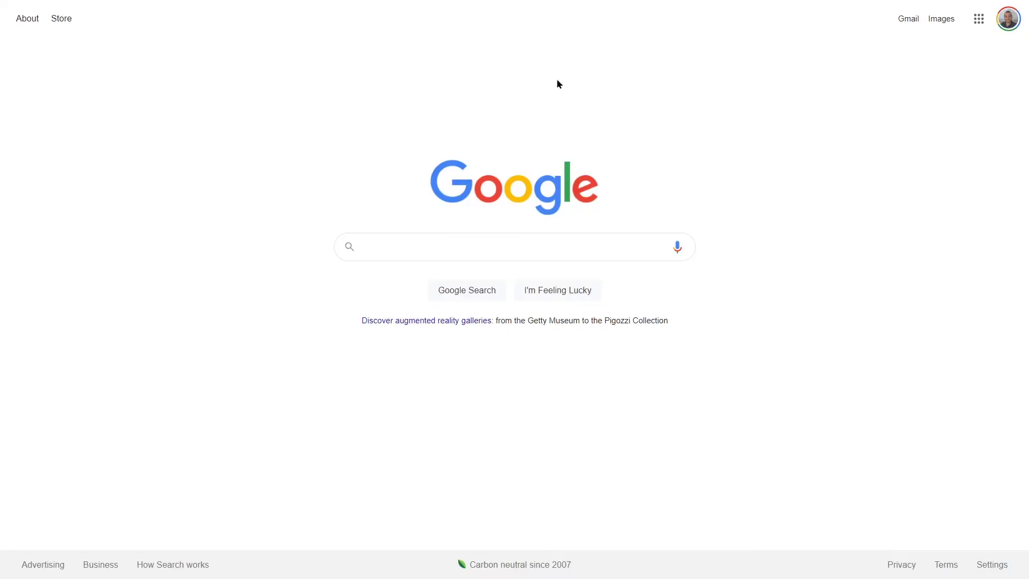
- Search Google for 'screen cast omatic' and open the first result, the Screencast-O-Matic homepage
click(448, 242)
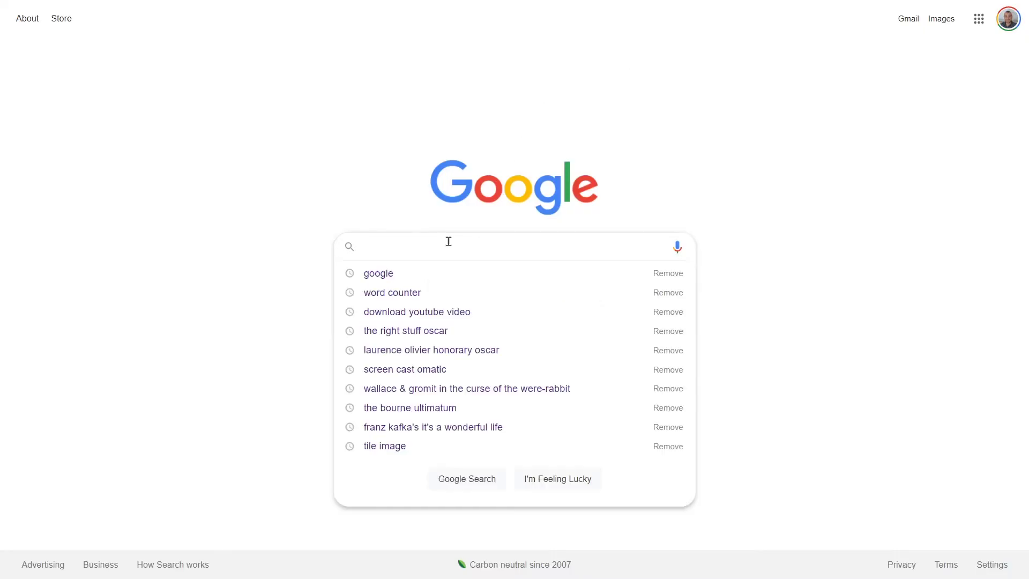
text(screen cast )
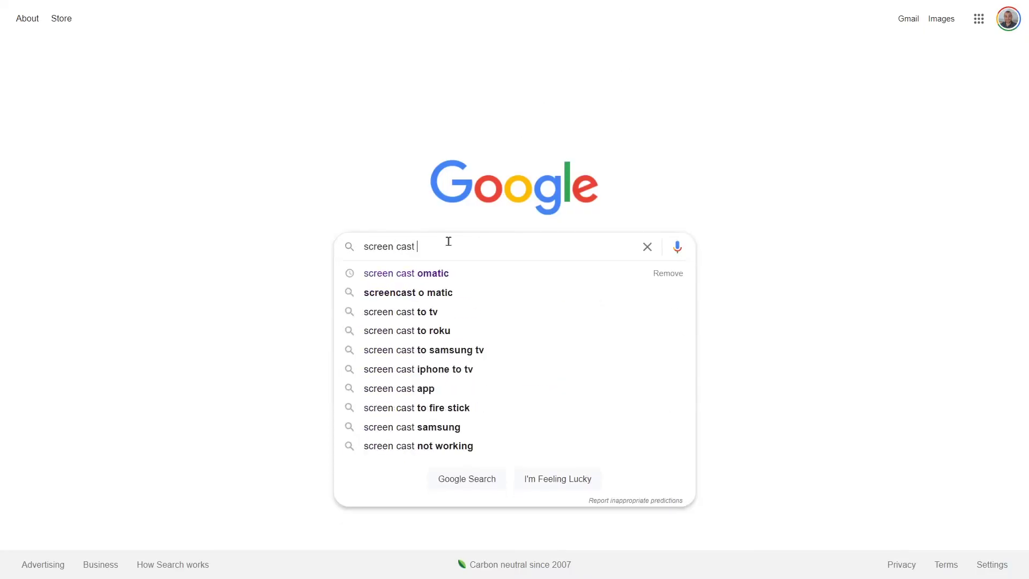
text(omatic)
key(Return)
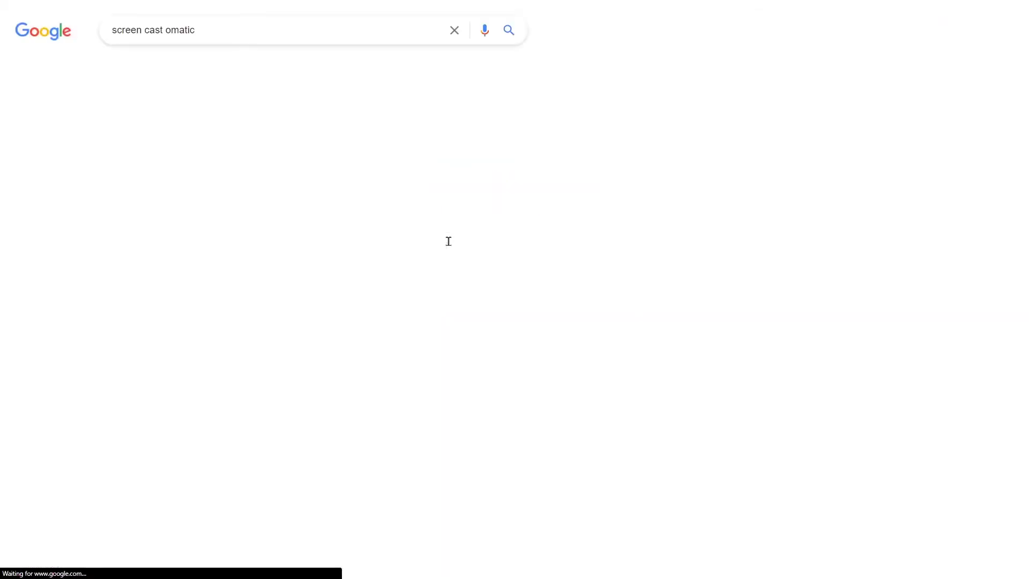
click(224, 140)
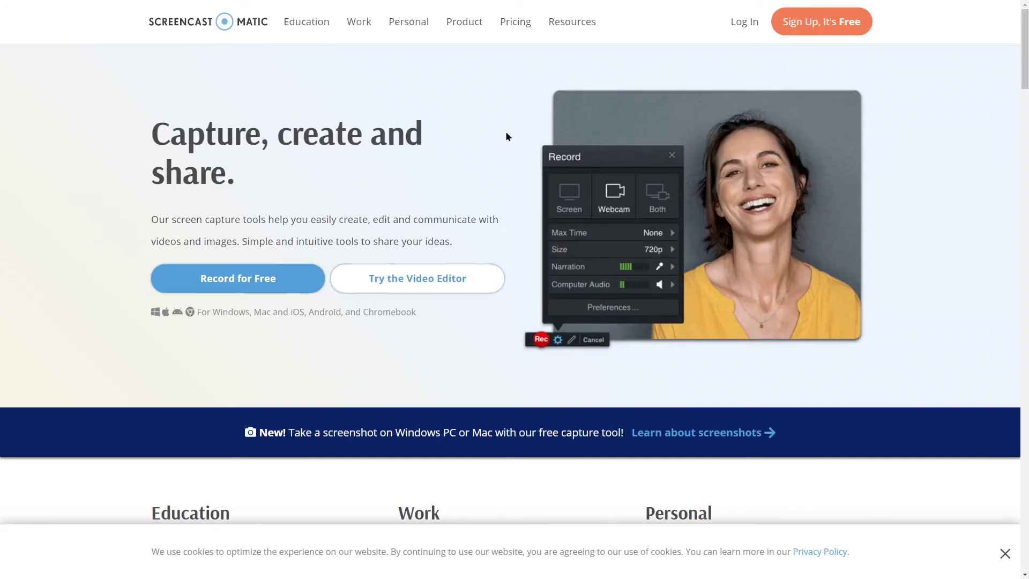
- Go to Record for Free and launch the free recorder with its Screen, 720p settings
click(269, 292)
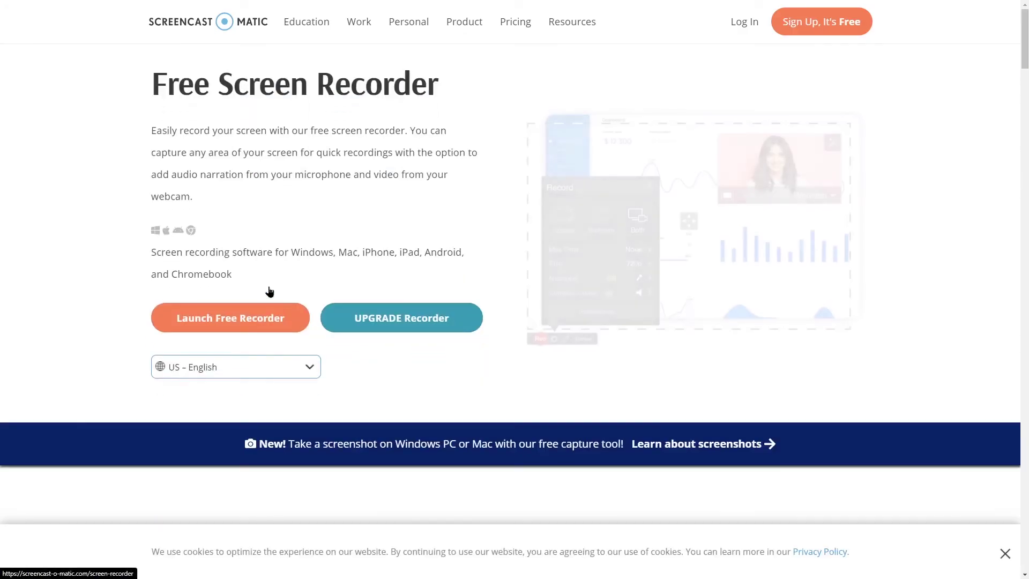
click(267, 320)
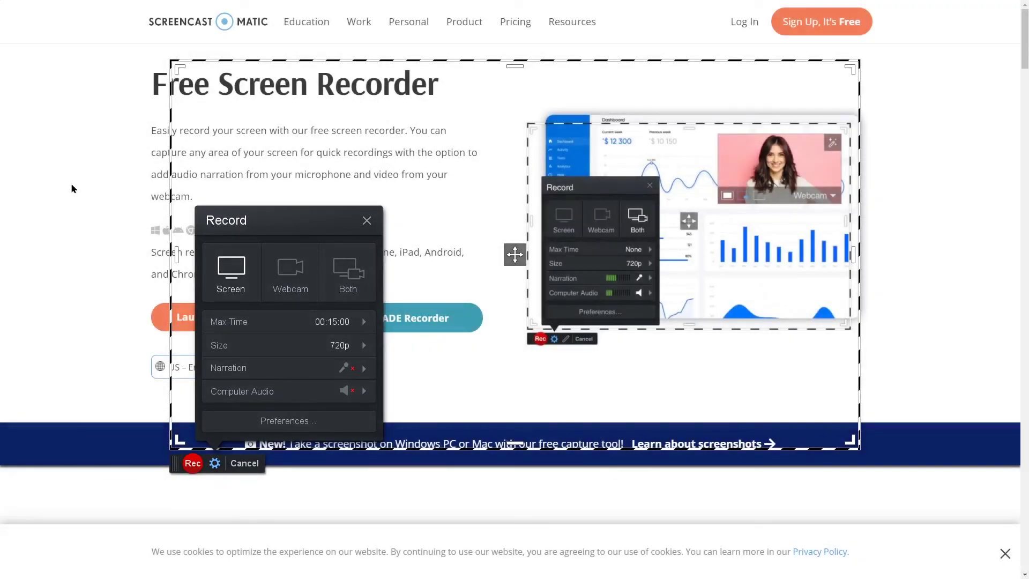
- Bring App Lab back to the front and set the narration microphone to None
key(alt+Tab)
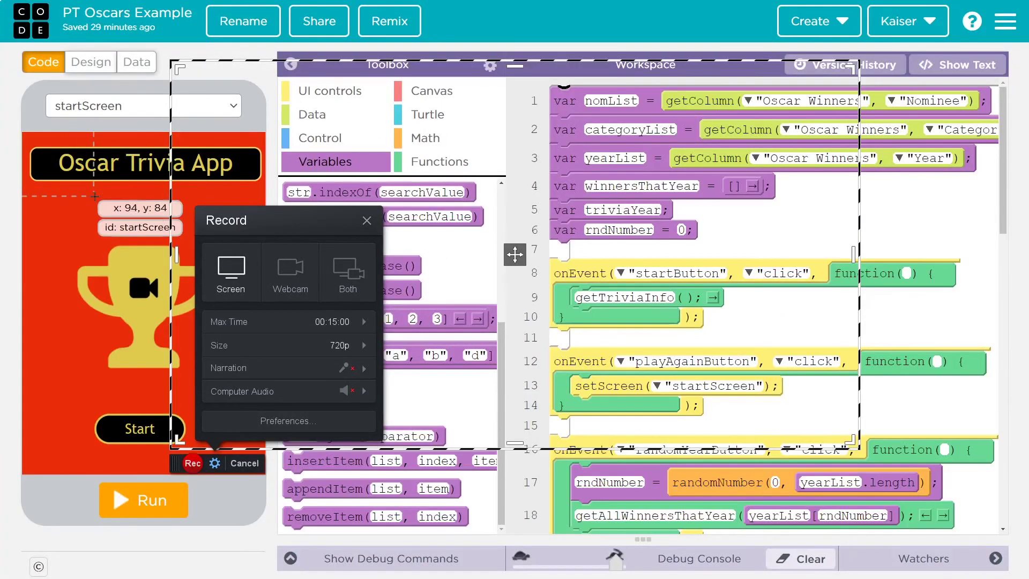
click(344, 370)
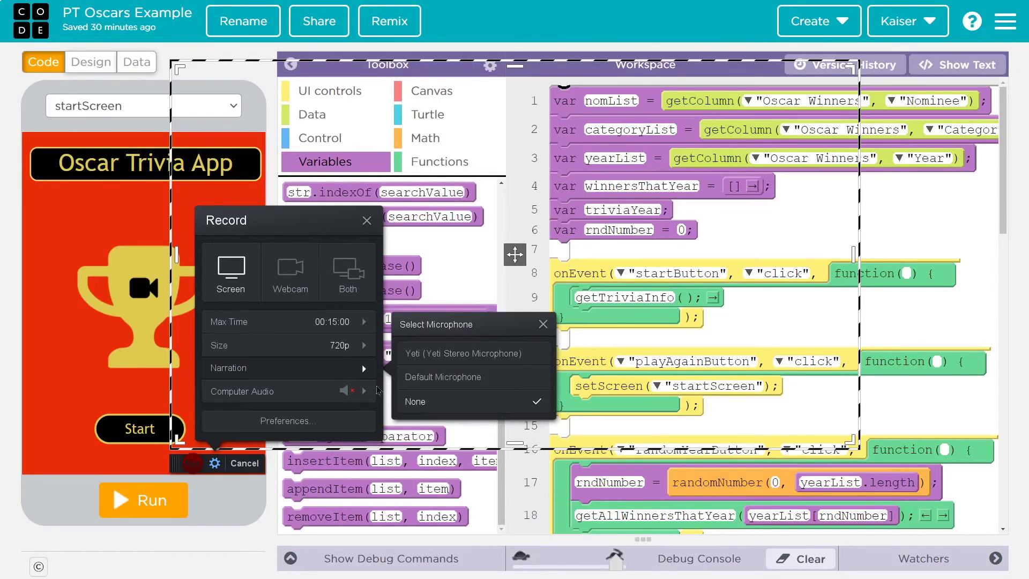
click(414, 409)
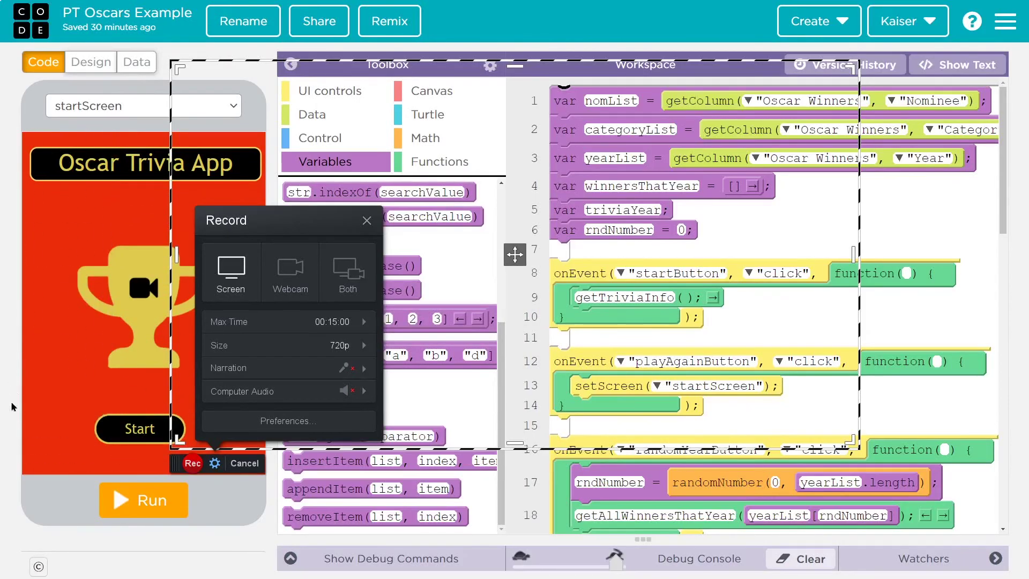
- Close the Record panel and follow the Oscar Trivia App's share link to its standalone page
click(337, 22)
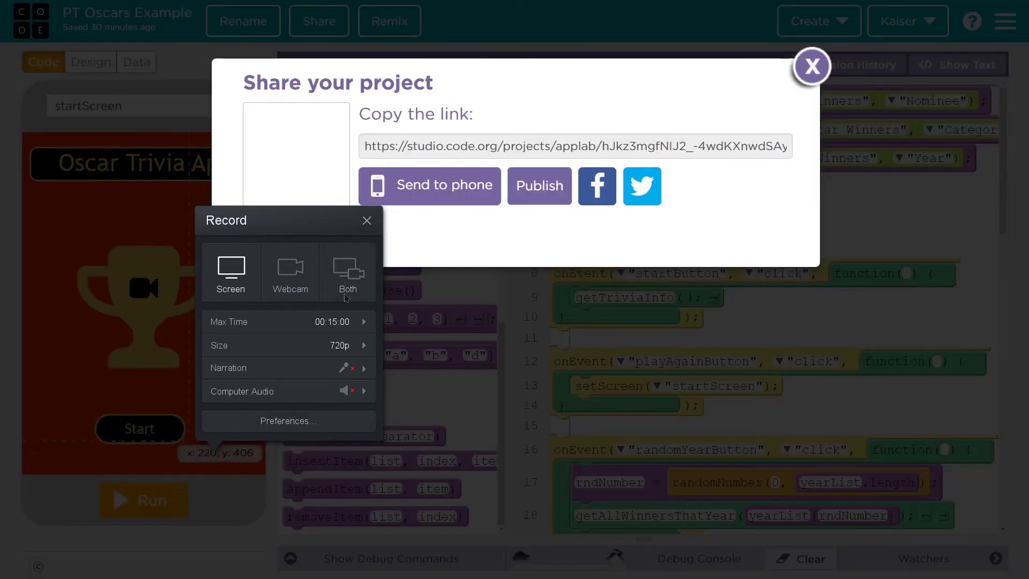
click(366, 221)
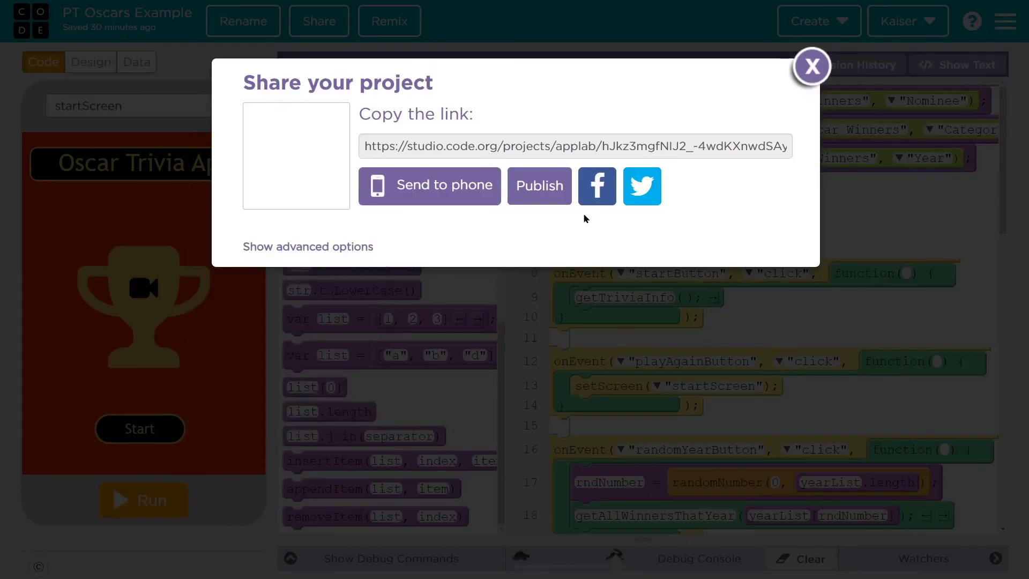
click(596, 145)
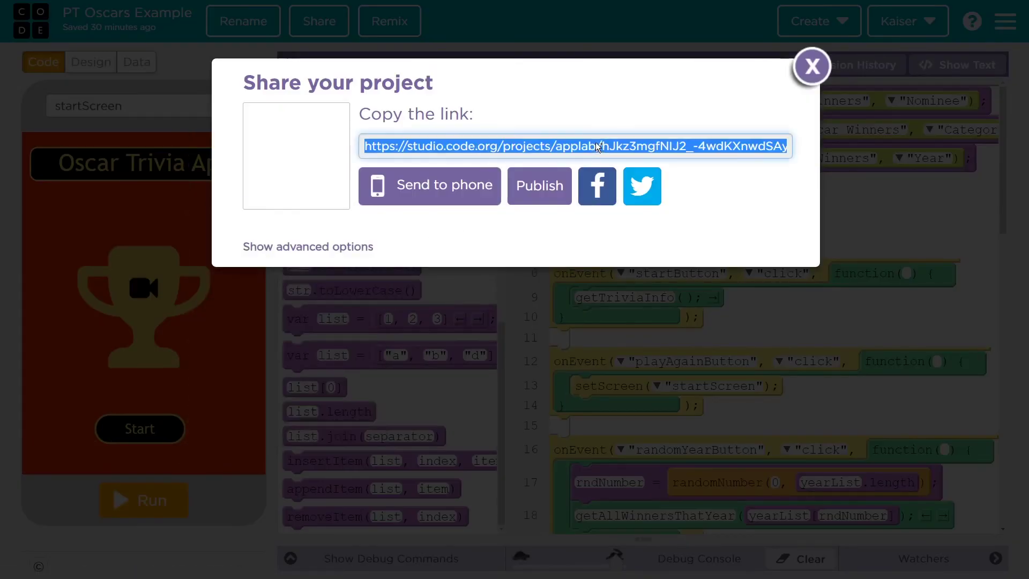
right_click(628, 148)
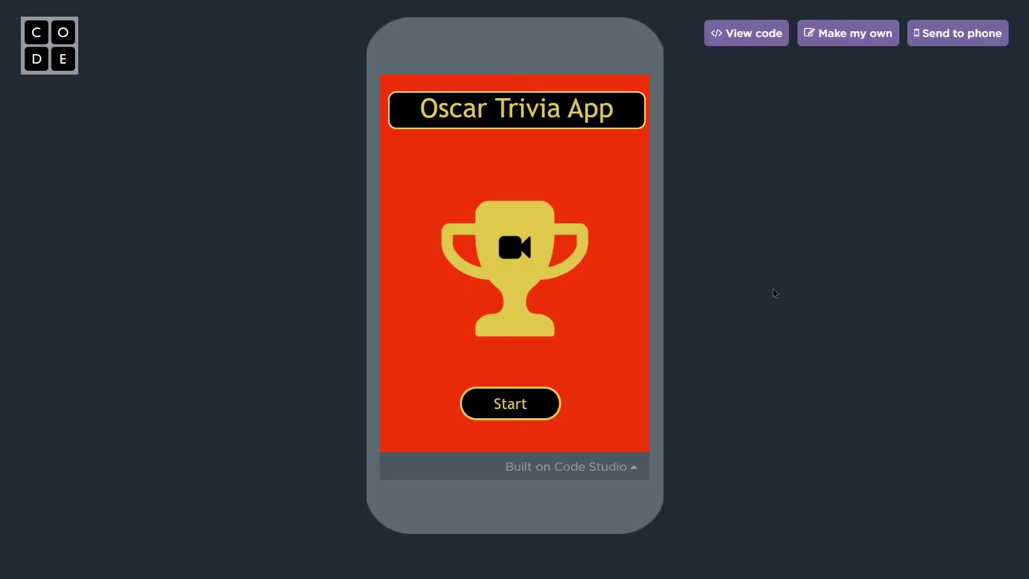
- Exit fullscreen, restore Chrome to a smaller window, then move and widen it
key(F11)
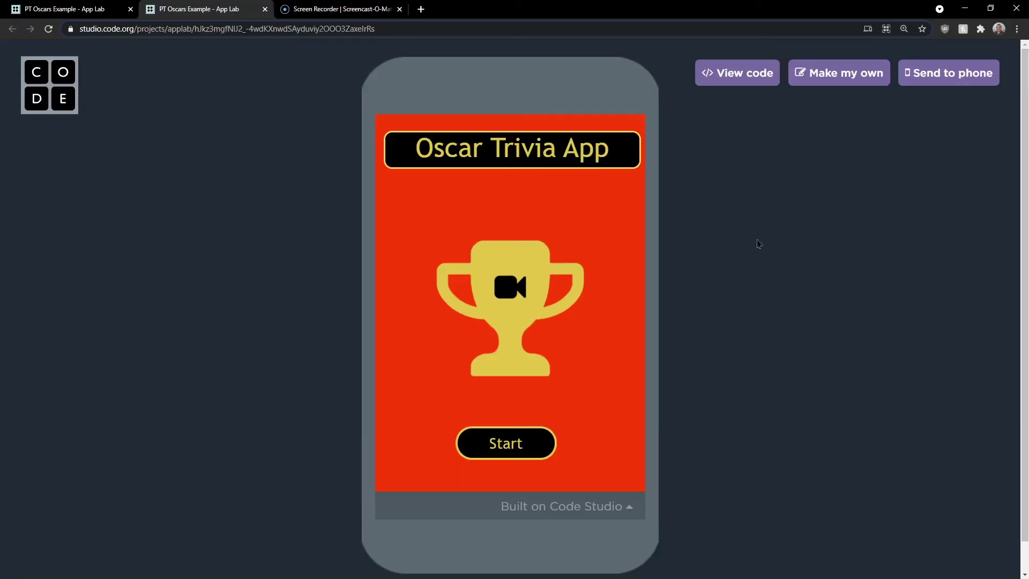
click(989, 10)
drag(407, 26, 436, 161)
drag(543, 284, 690, 283)
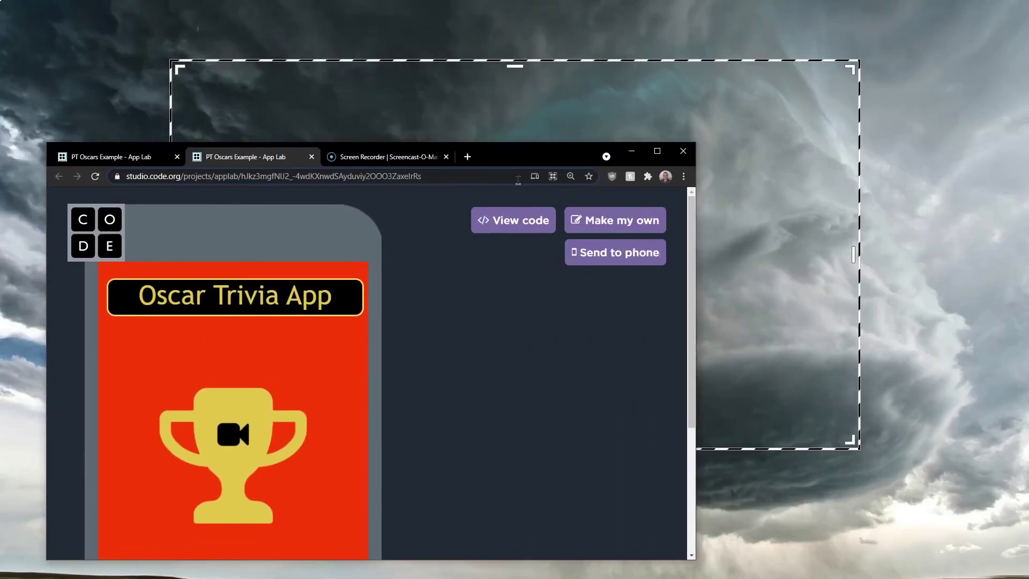
drag(517, 163, 747, 70)
- Zoom the app page out two steps and place the window inside the recording frame
scroll(695, 296, down, 1)
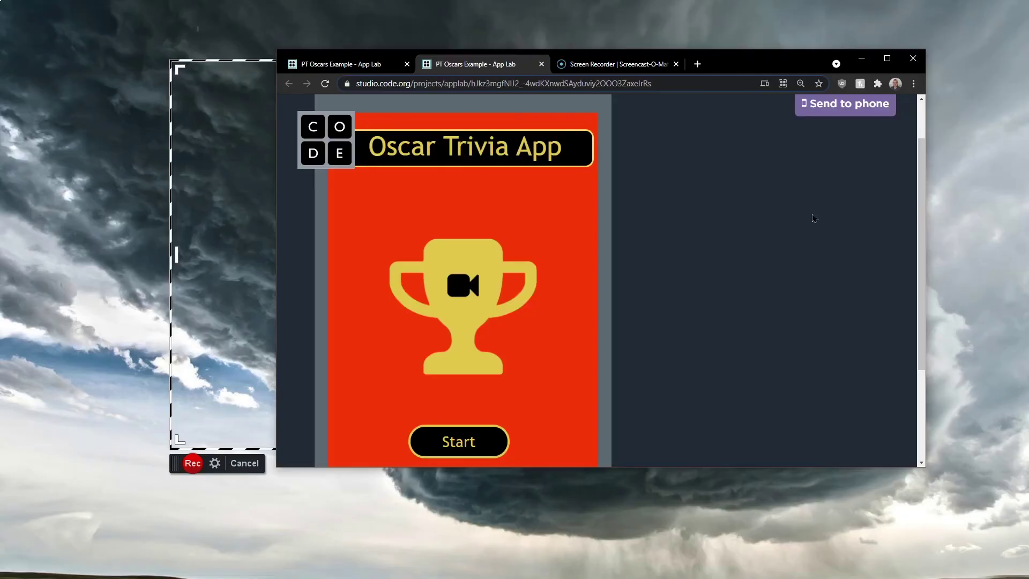
key(ctrl+minus)
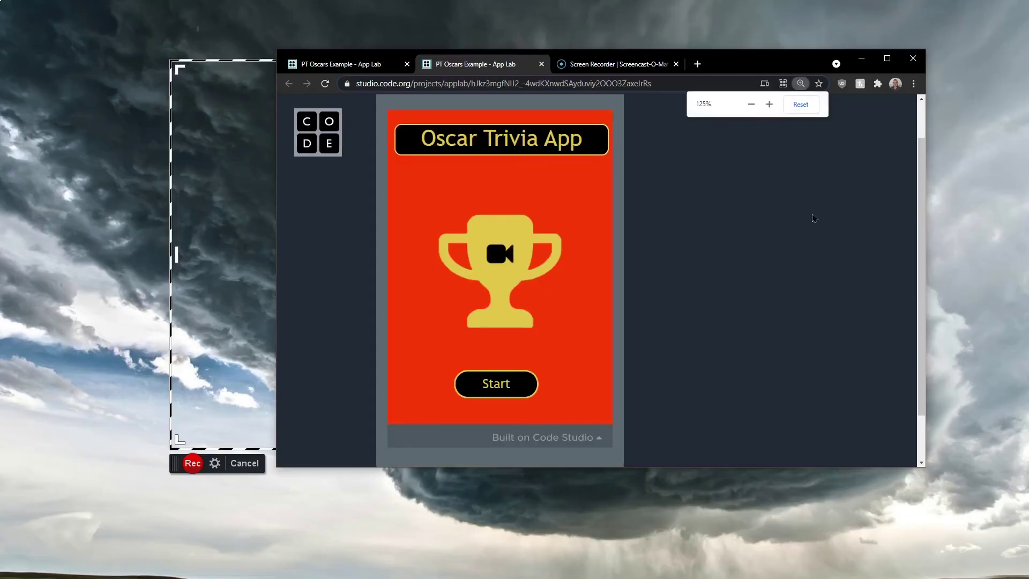
click(913, 83)
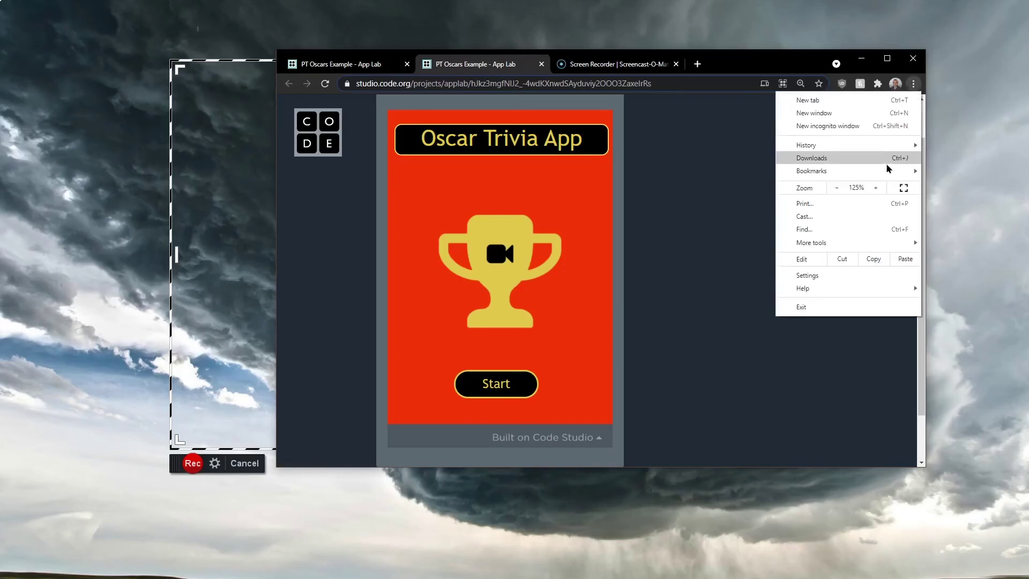
click(836, 188)
click(757, 210)
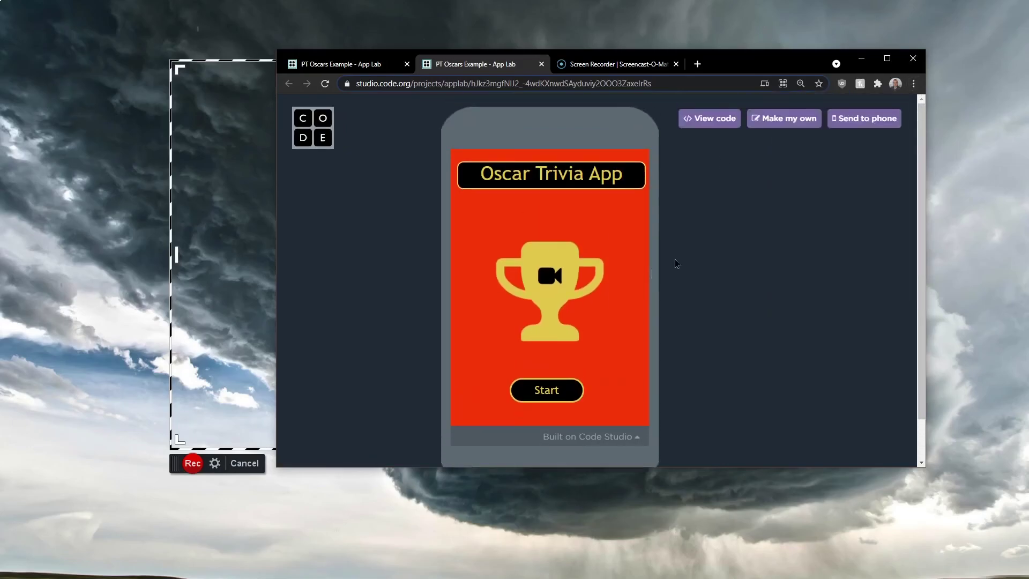
drag(743, 69, 664, 59)
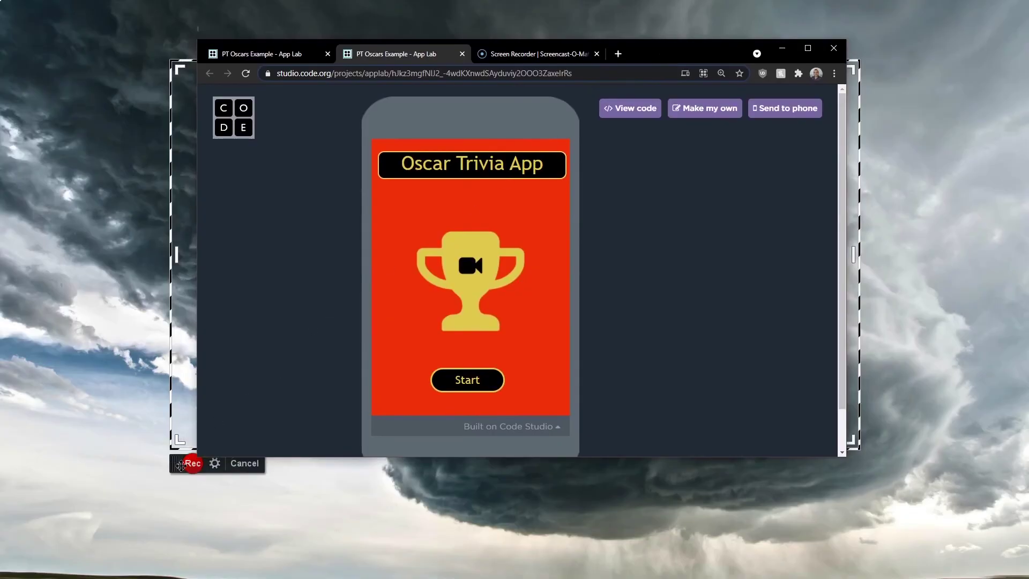
- Start recording, begin the trivia game and submit the guess 1792
click(192, 464)
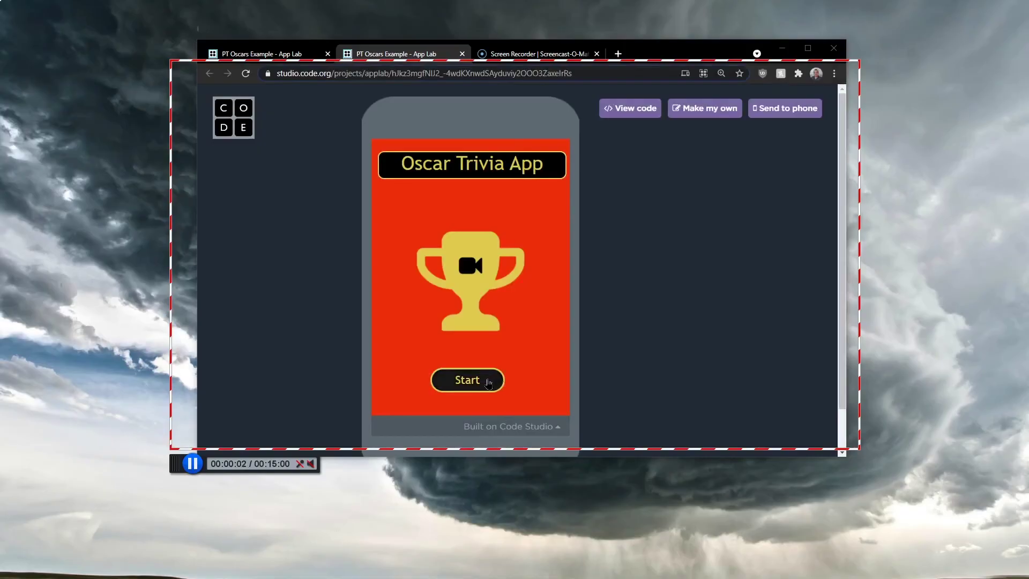
click(487, 382)
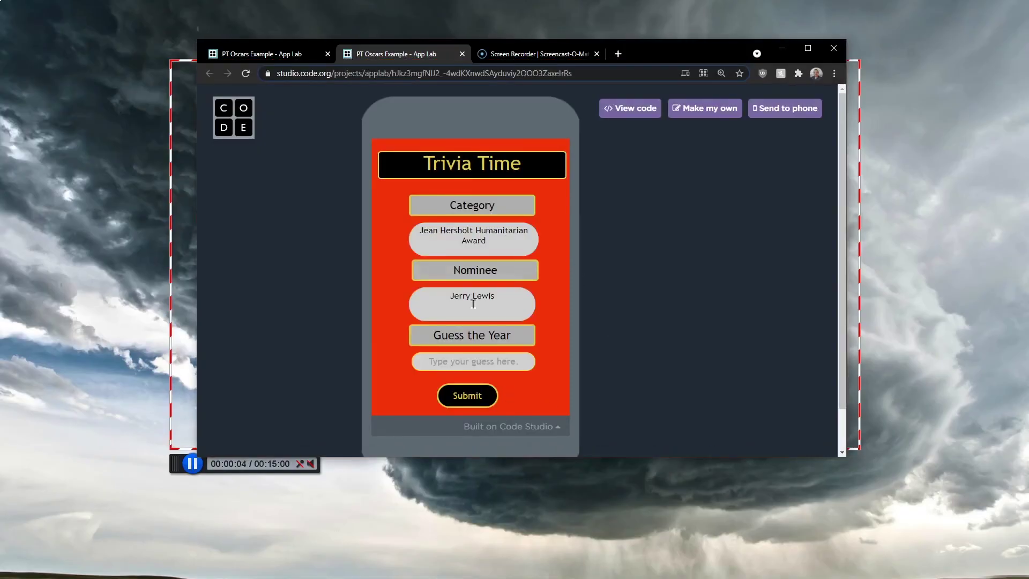
click(474, 362)
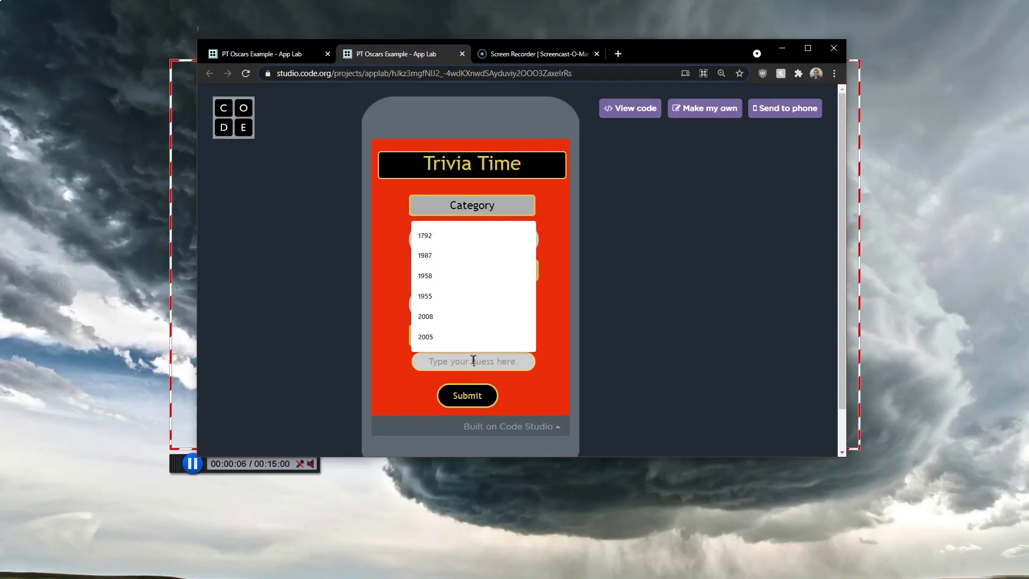
click(488, 244)
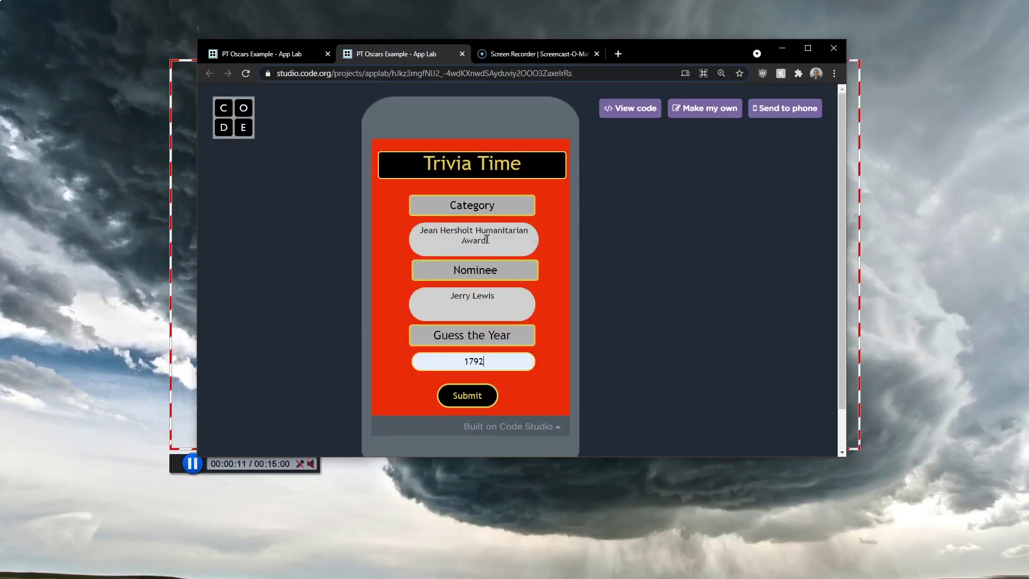
click(482, 399)
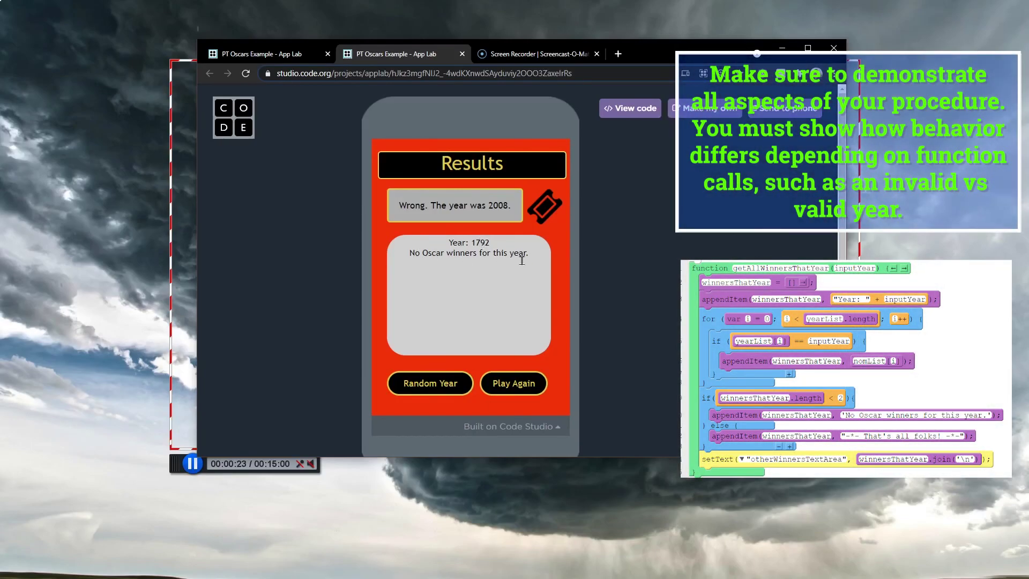
- Show a random year's Oscar winners and scroll through the list
click(444, 394)
scroll(494, 304, down, 1)
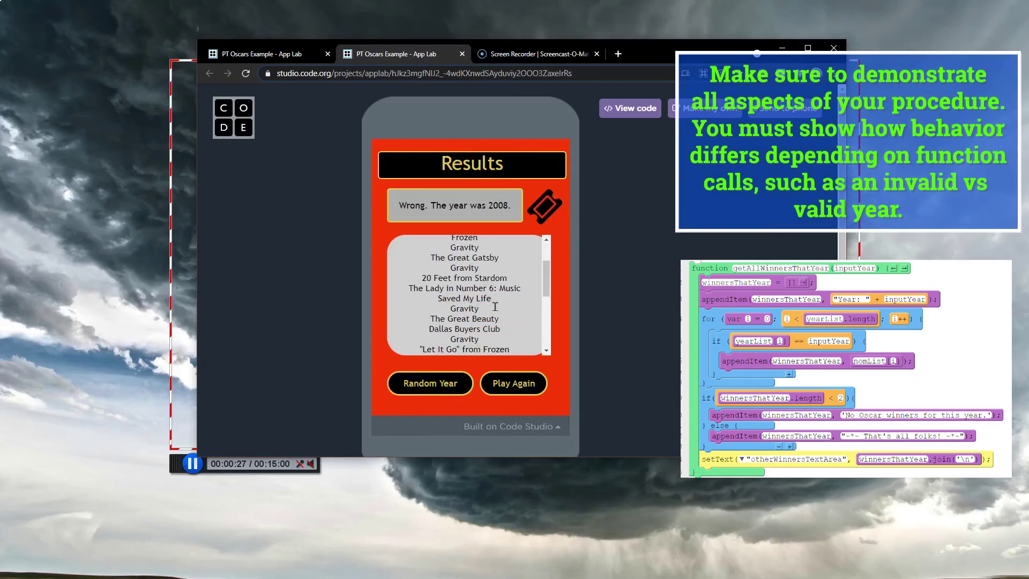
scroll(495, 306, up, 1)
scroll(495, 307, down, 1)
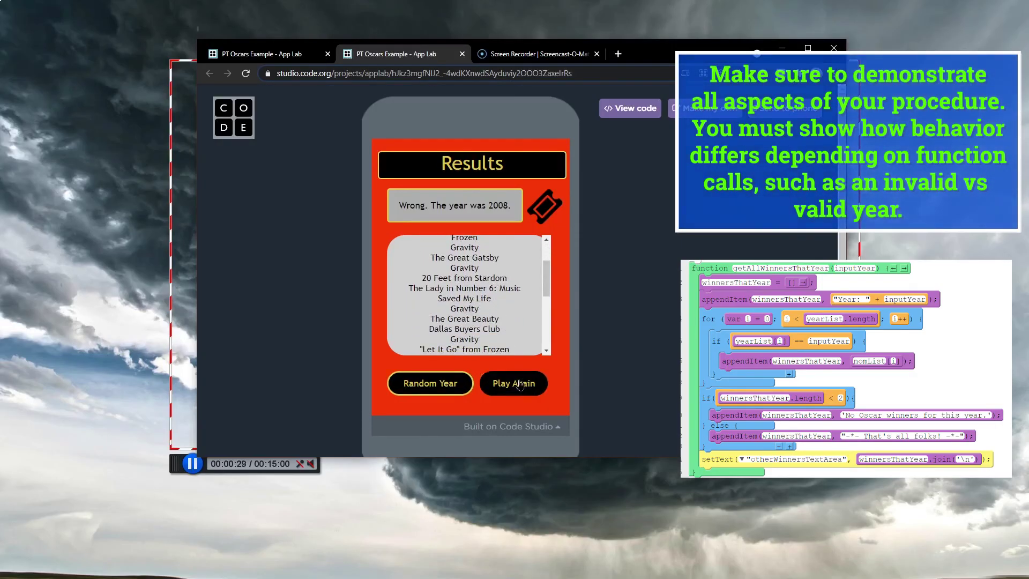
- Play again, guess 2015 for Midnight in Paris and review the 2015 winners list
click(518, 383)
click(481, 381)
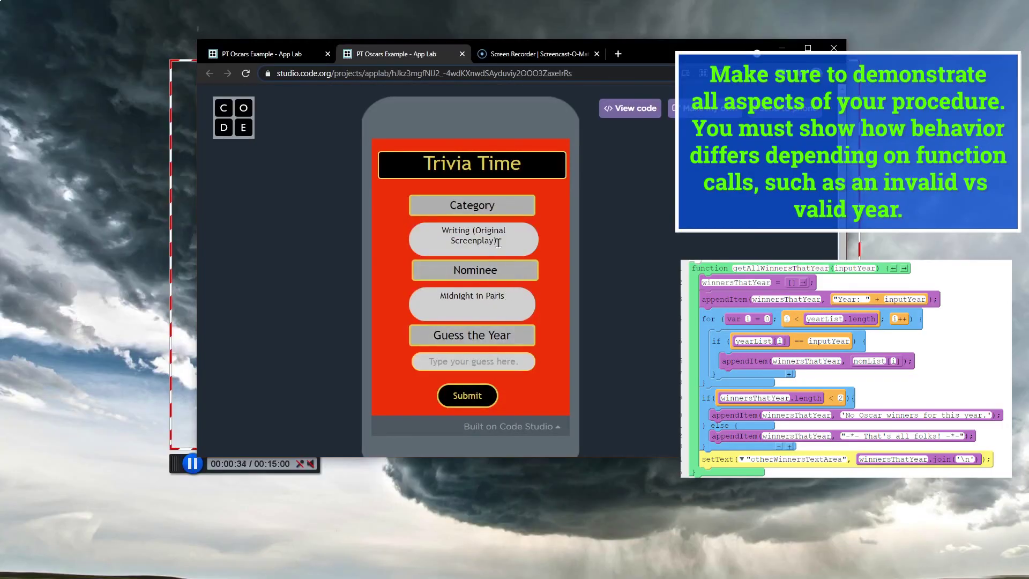
click(509, 363)
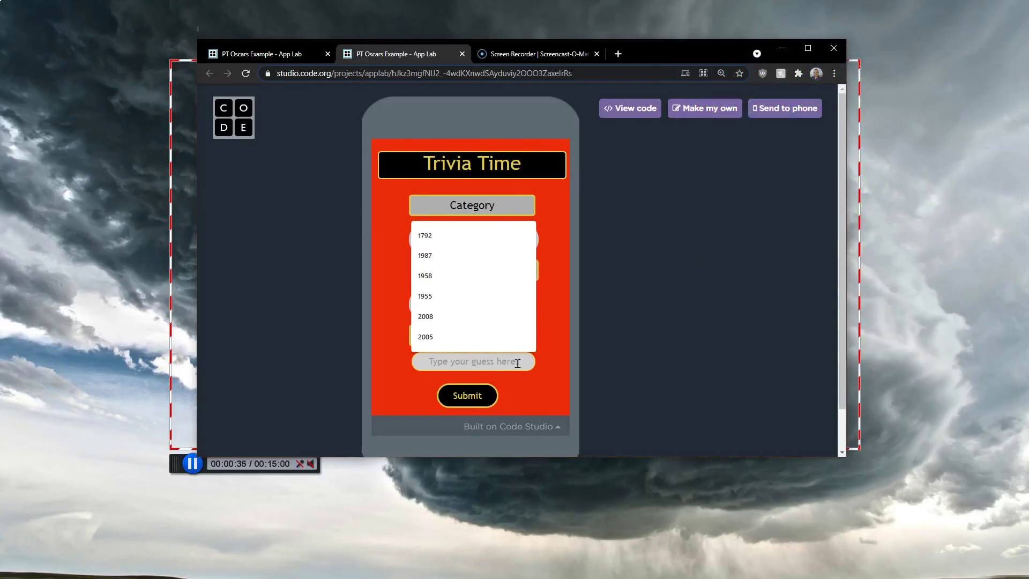
text(2015)
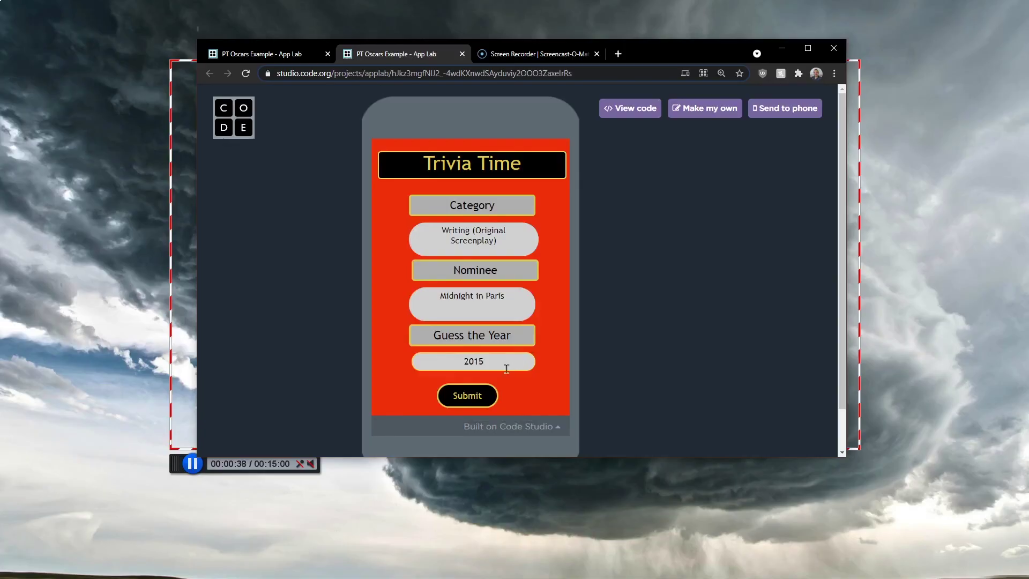
click(461, 398)
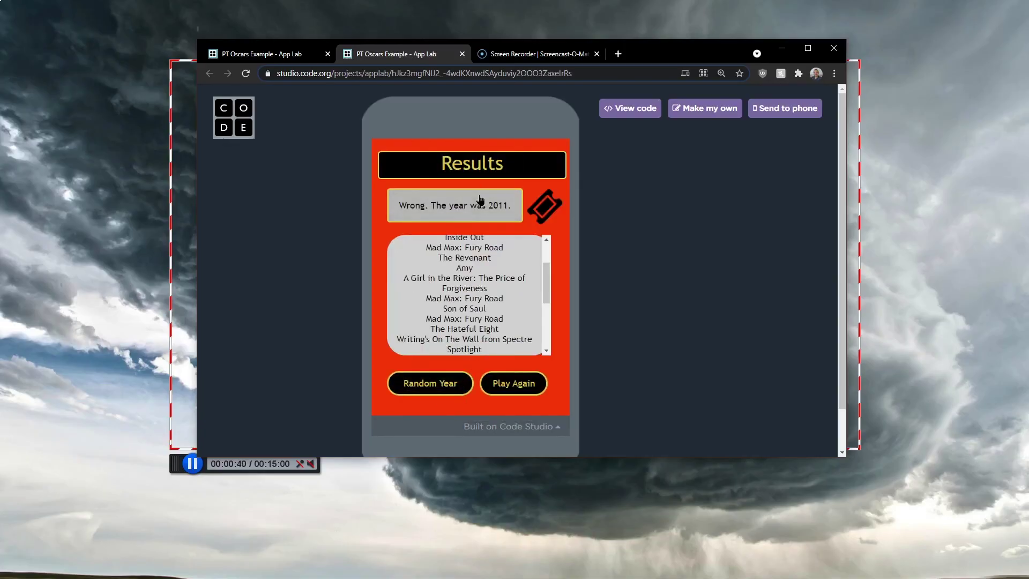
scroll(466, 283, up, 3)
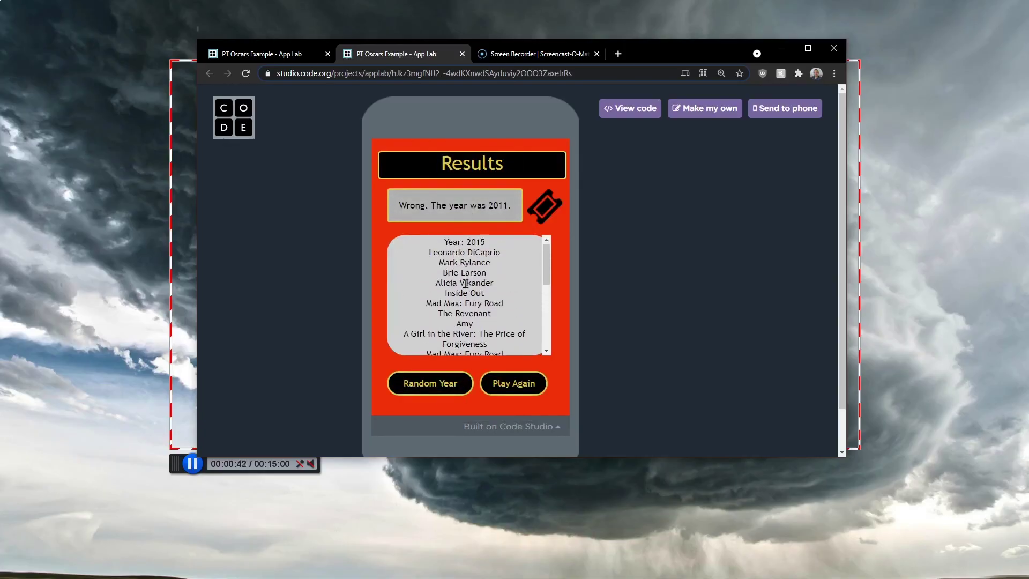
scroll(465, 283, down, 5)
scroll(466, 283, up, 5)
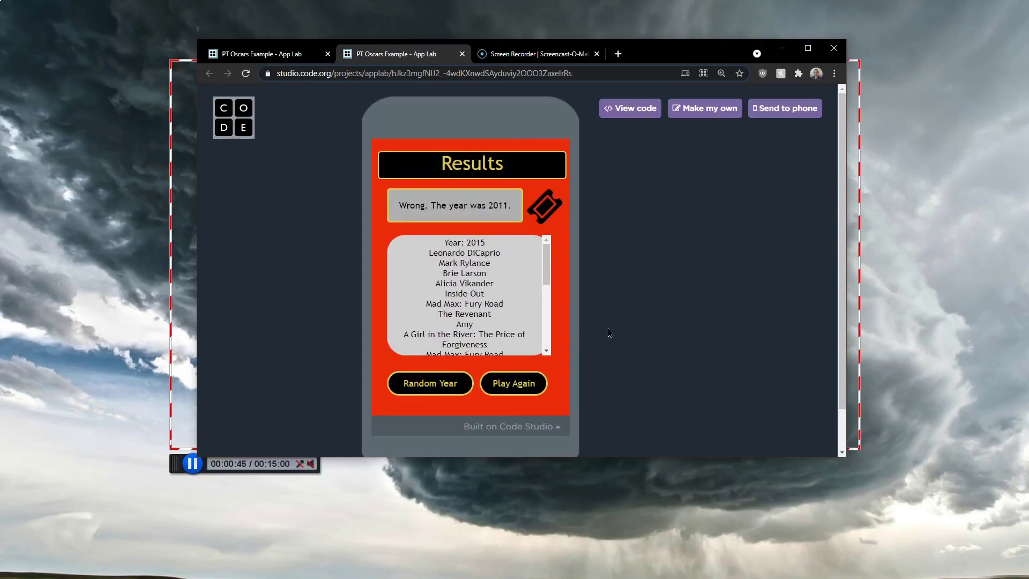
scroll(403, 312, down, 2)
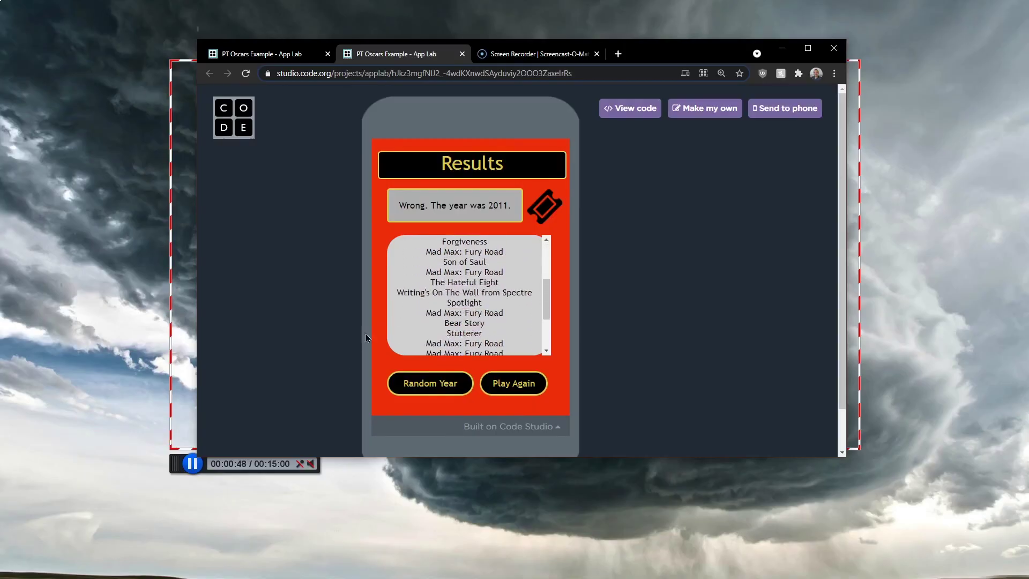
- Pause and finish the 0:51 recording, choose Save / Upload and decline the upgrade offer
click(192, 464)
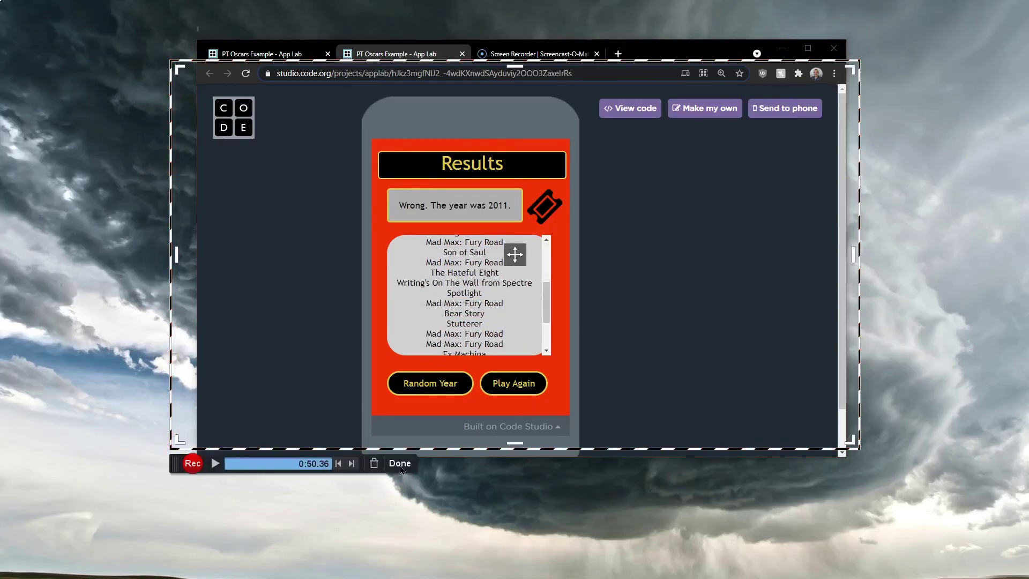
click(401, 468)
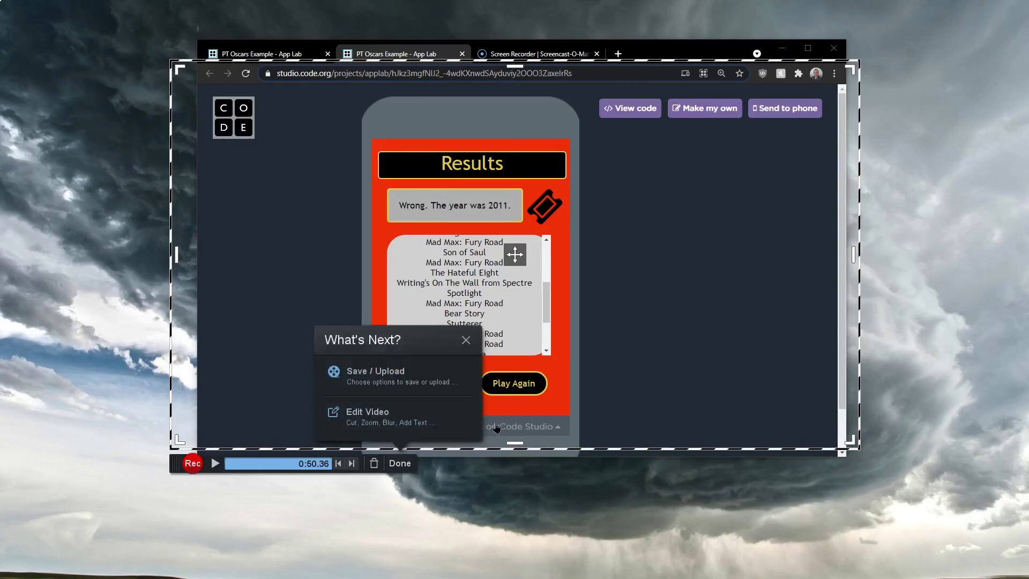
click(358, 424)
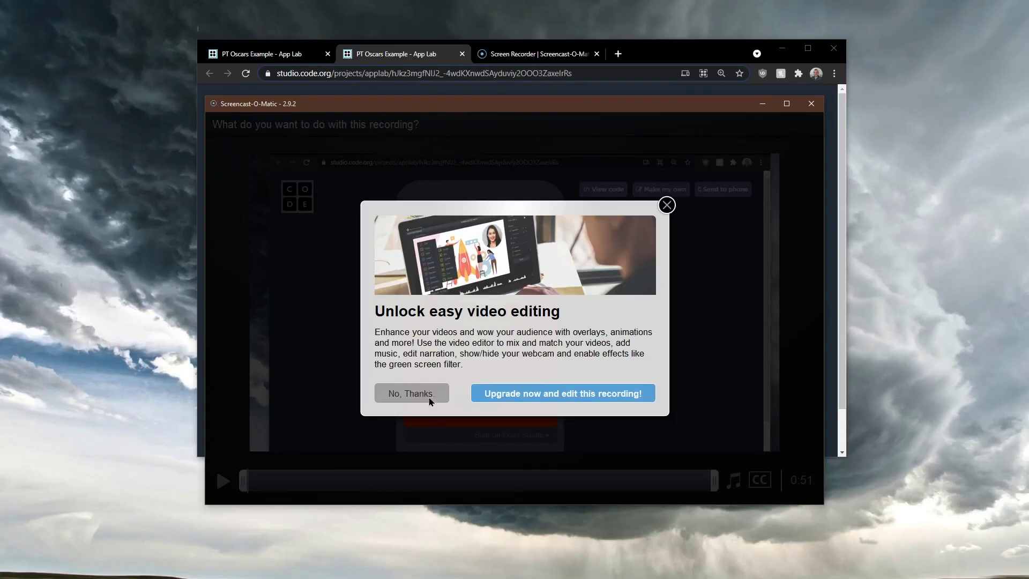
click(421, 393)
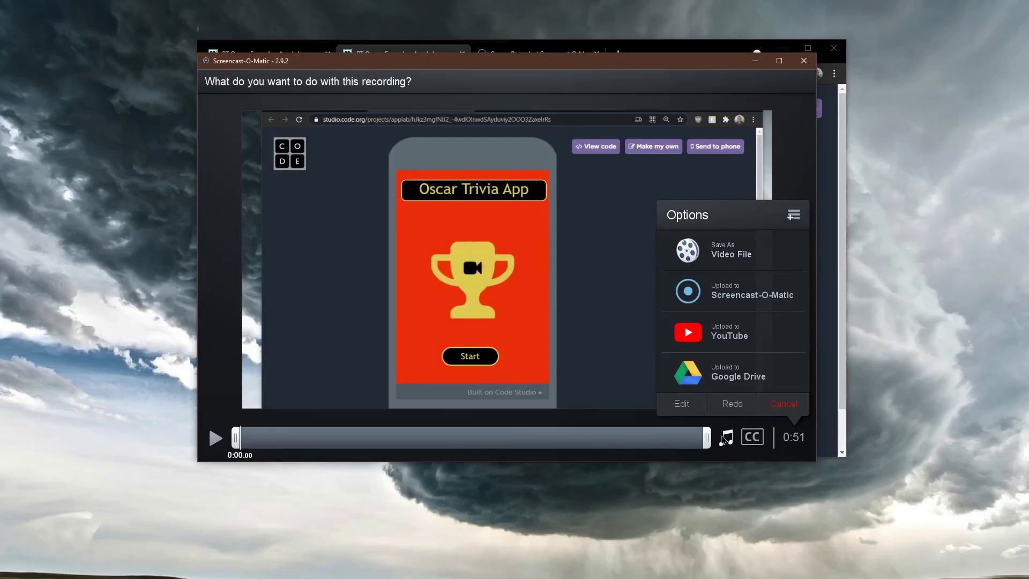
- Save the recording as video file 'Oscar App' in Documents and publish it
click(723, 266)
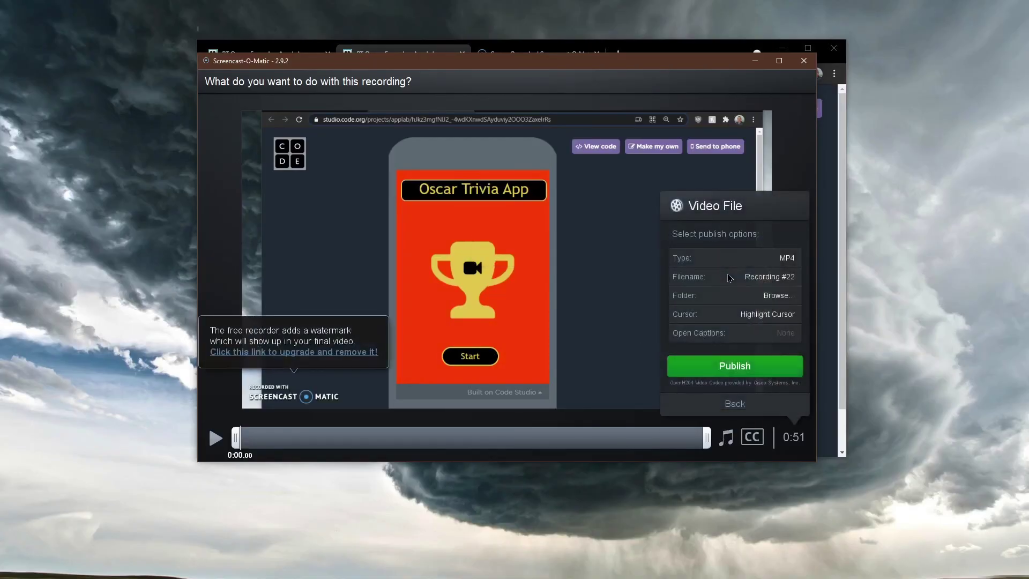
click(761, 283)
text(Oscar)
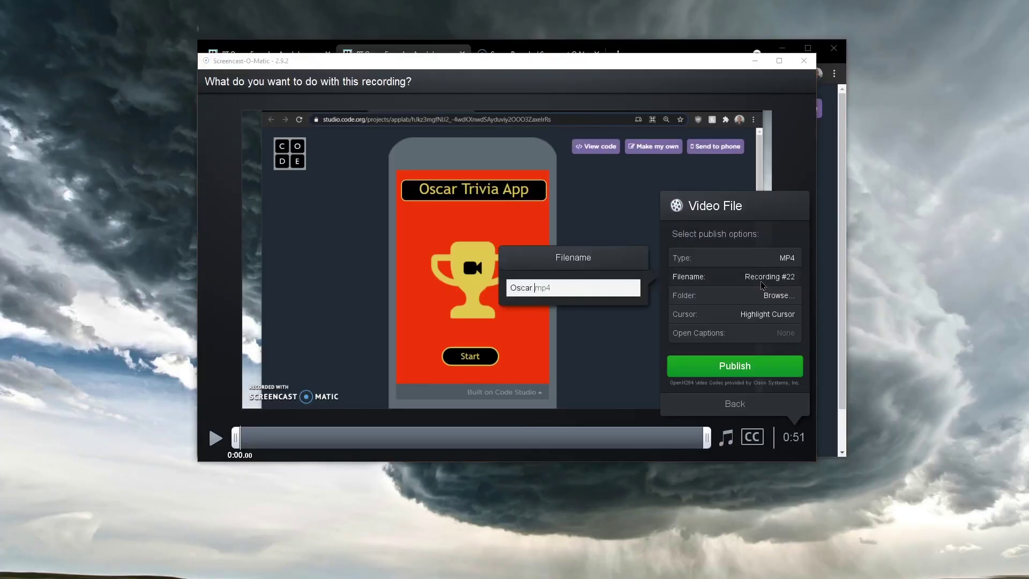
text( App)
key(Return)
click(777, 295)
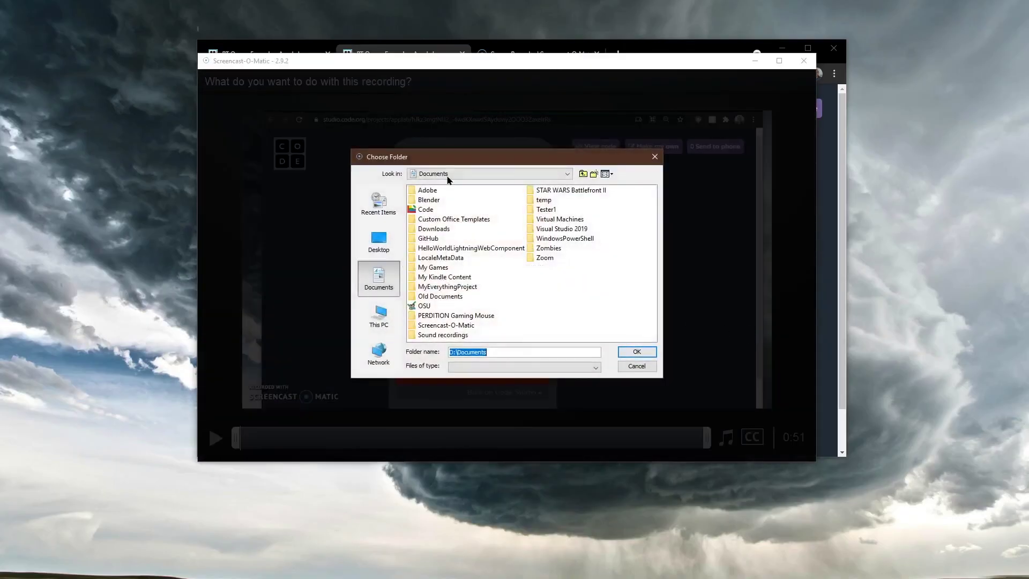
click(632, 354)
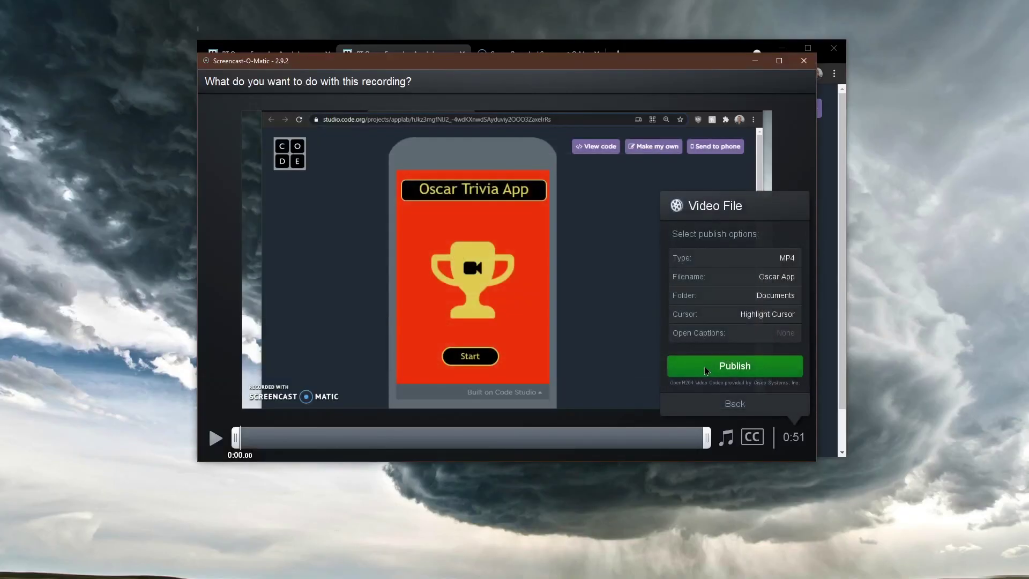
click(706, 369)
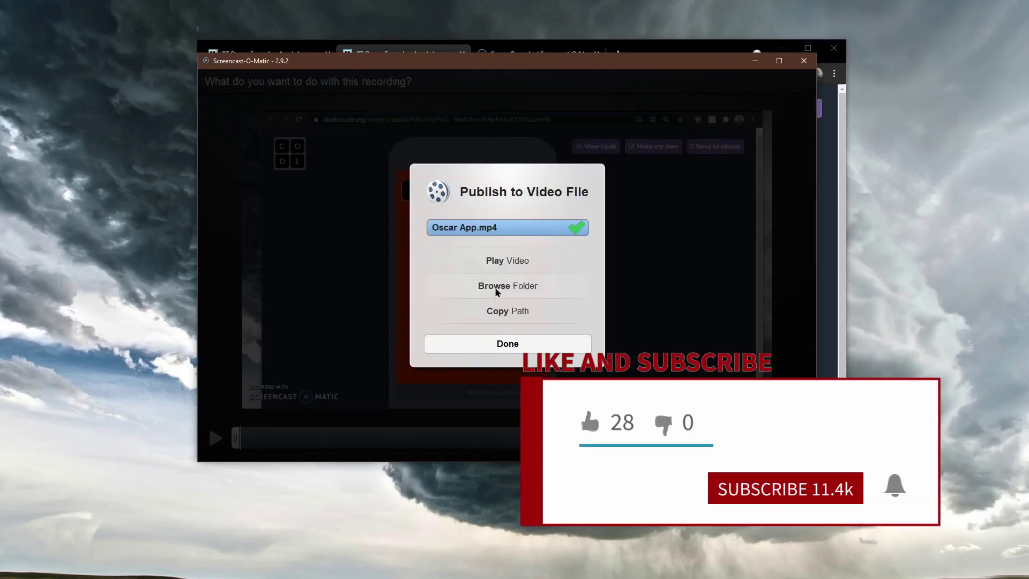
- Open the Documents folder and check Oscar App.mp4's properties: 1.25 MB in D:\Documents
click(547, 284)
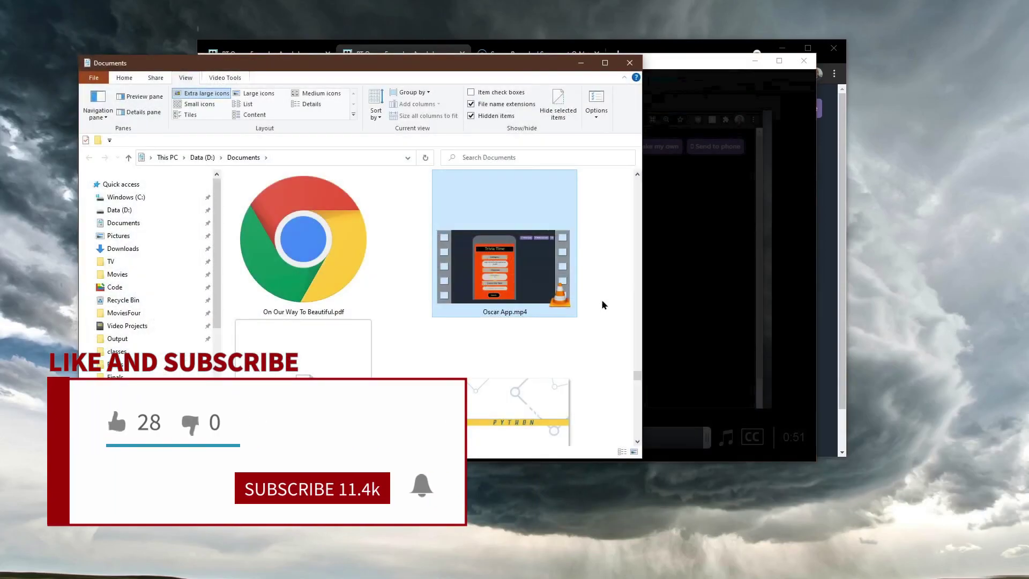
right_click(512, 289)
click(604, 527)
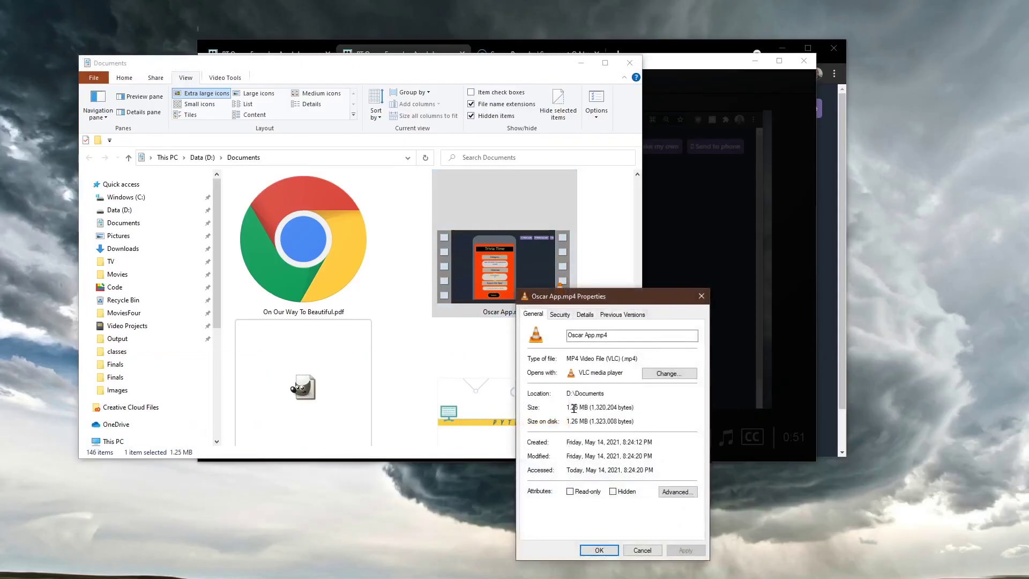
click(642, 549)
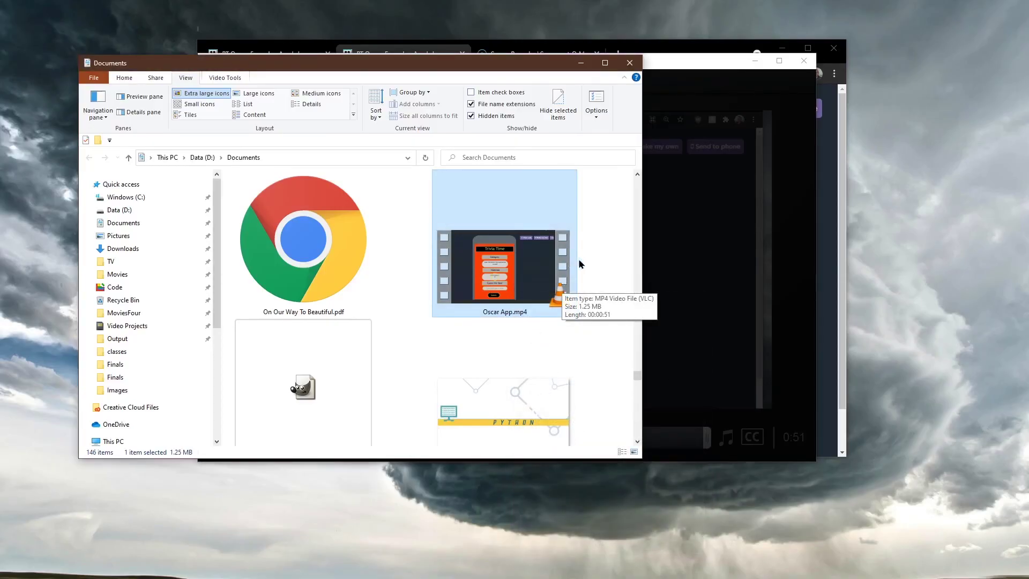
drag(463, 72, 420, 99)
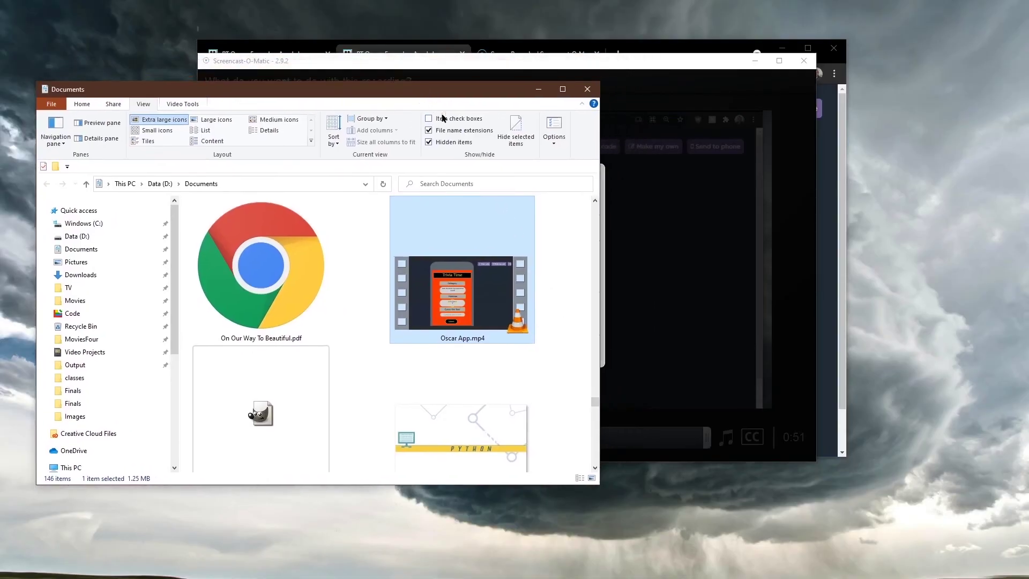